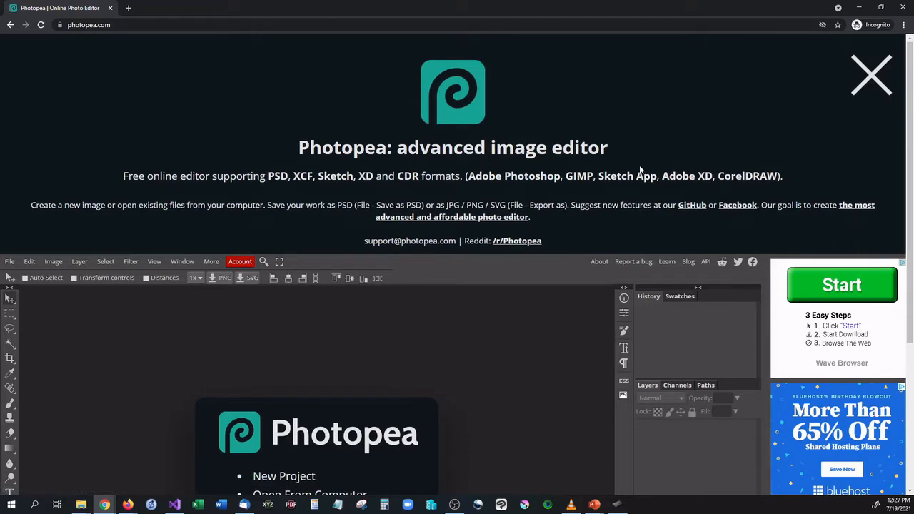
# Step: Dismiss the introduction banner and start setting up a new project
pyautogui.click(871, 76)
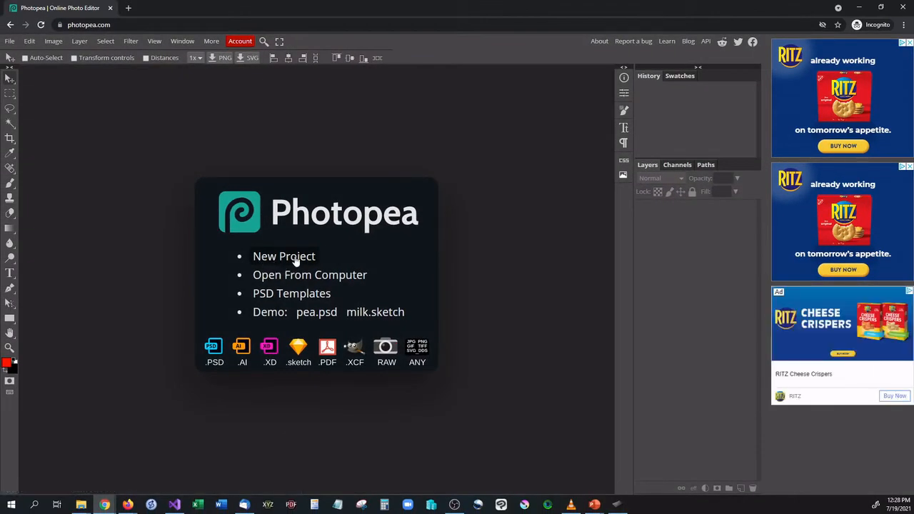
pyautogui.click(10, 42)
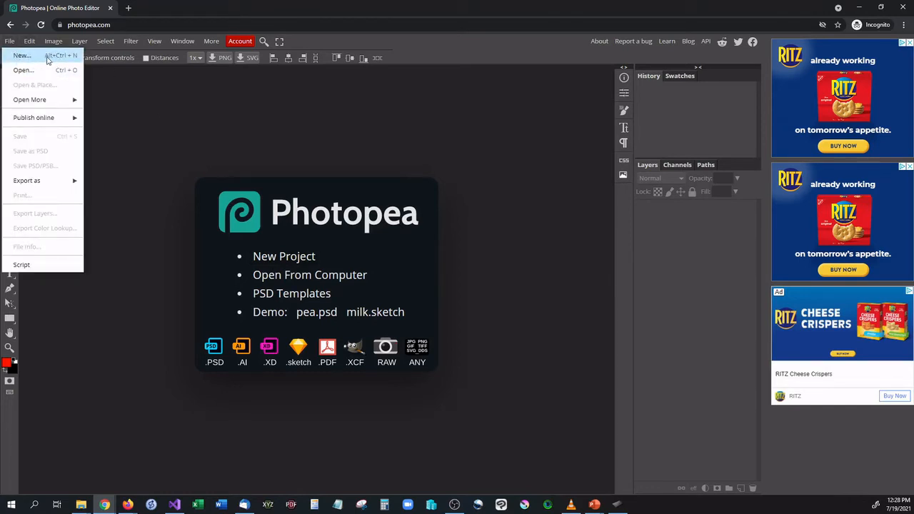
pyautogui.click(276, 259)
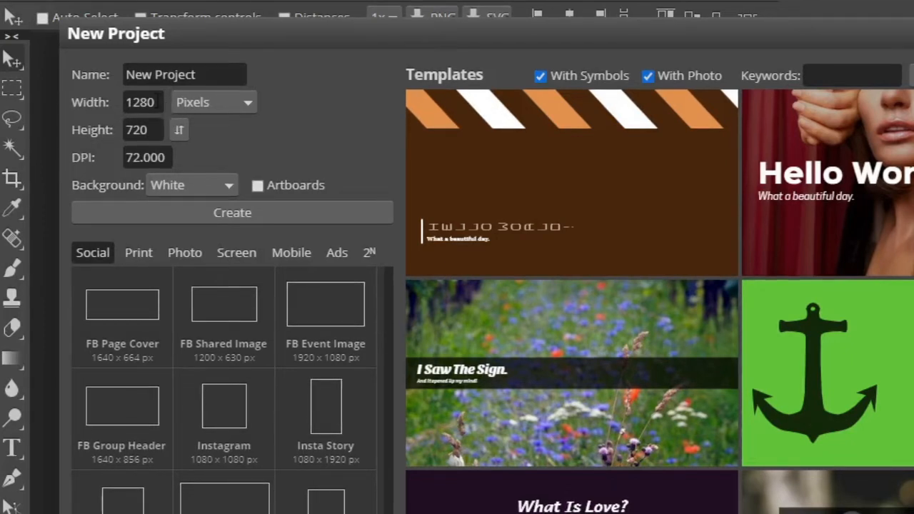
# Step: Set the new project's size to 720 pixels wide and 680 pixels high
pyautogui.moveTo(157, 102); pyautogui.dragTo(113, 104)
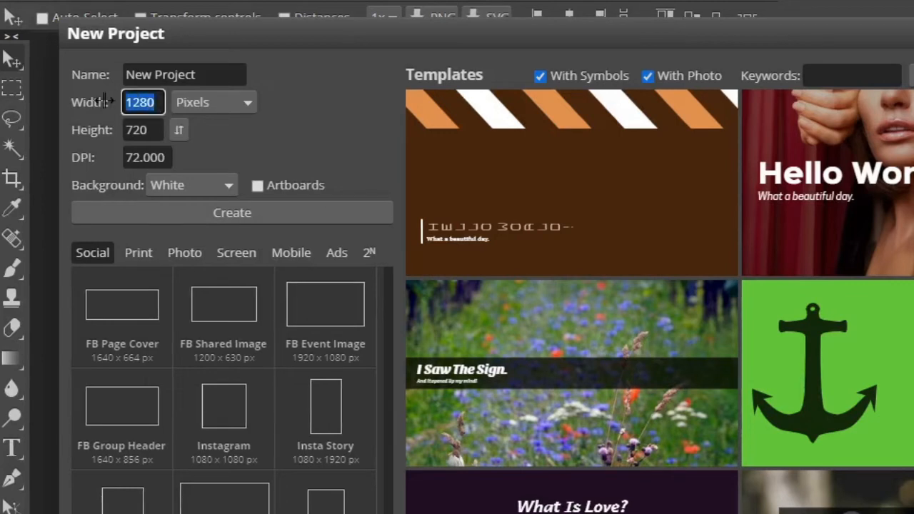
pyautogui.write('720')
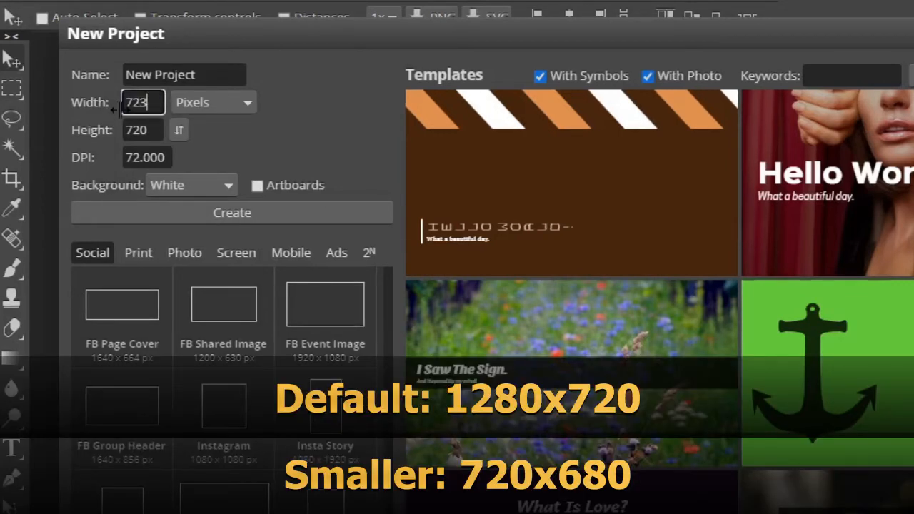
pyautogui.press('BackSpace')
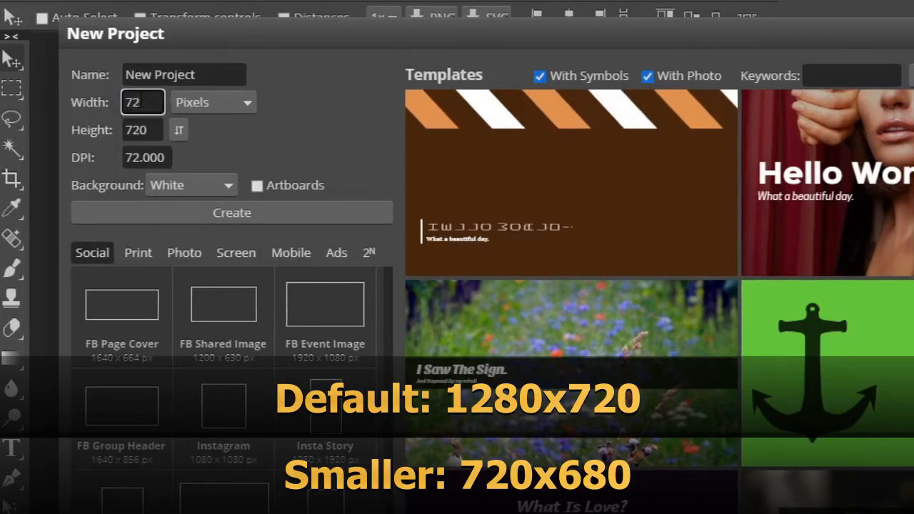
pyautogui.write('0')
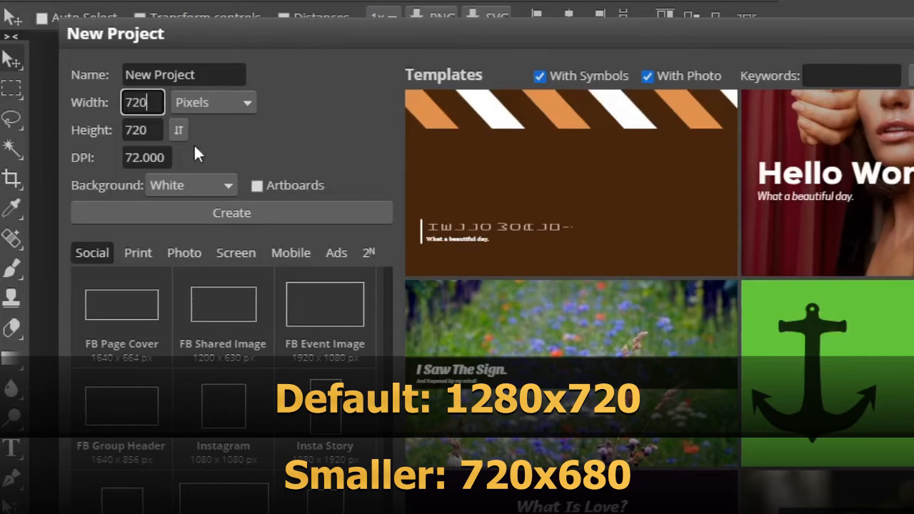
pyautogui.press('Tab')
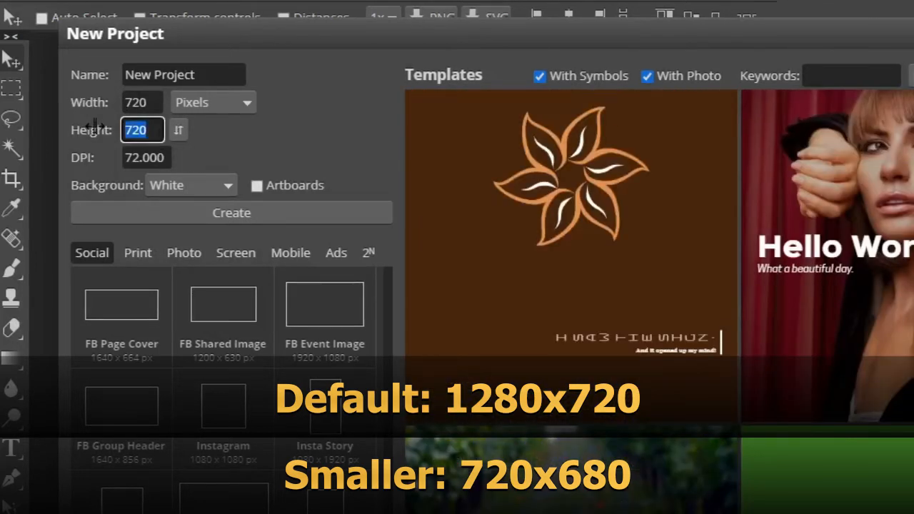
pyautogui.write('680')
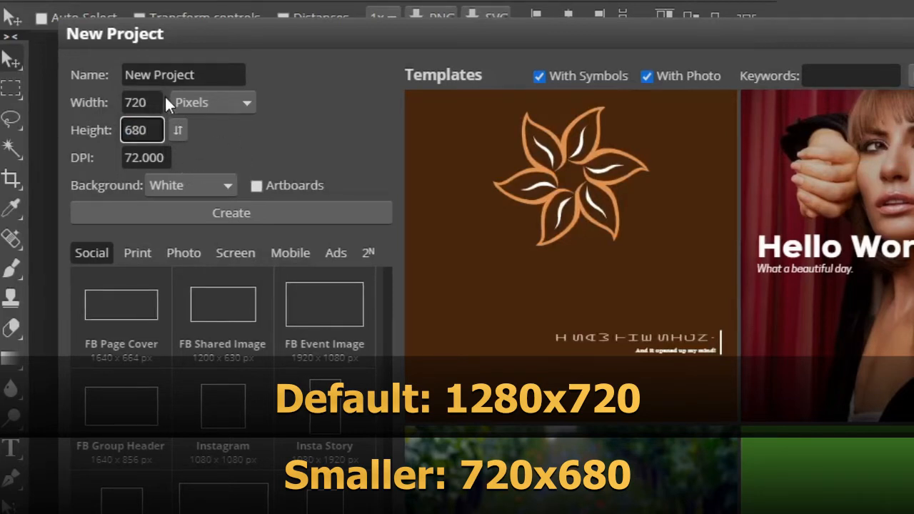
# Step: Set the new project's size to 1280 × 720 pixels and create it with a white background
pyautogui.moveTo(161, 102); pyautogui.dragTo(100, 104)
pyautogui.write('12')
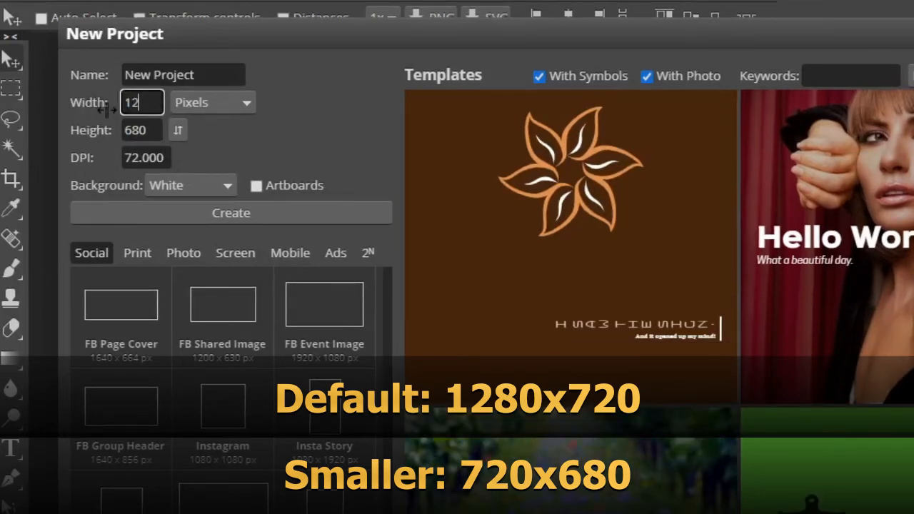
pyautogui.write('80')
pyautogui.moveTo(156, 131); pyautogui.dragTo(111, 130)
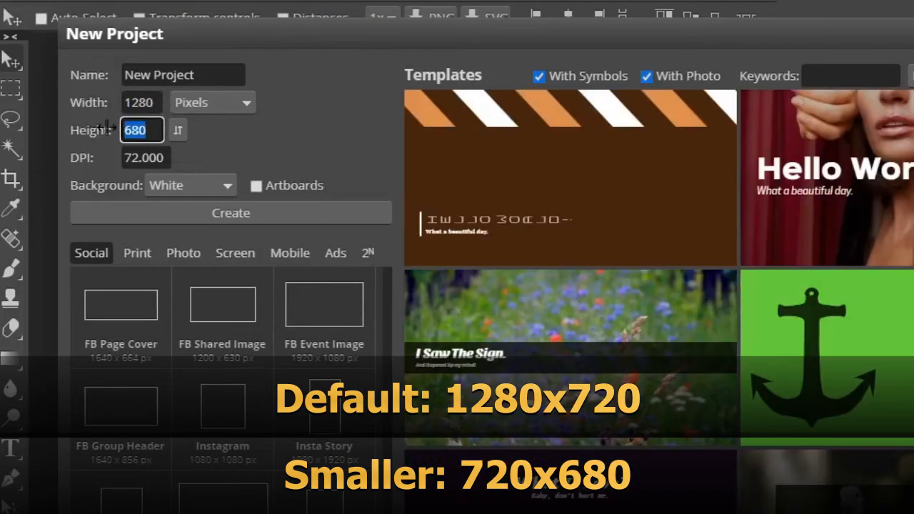
pyautogui.write('720')
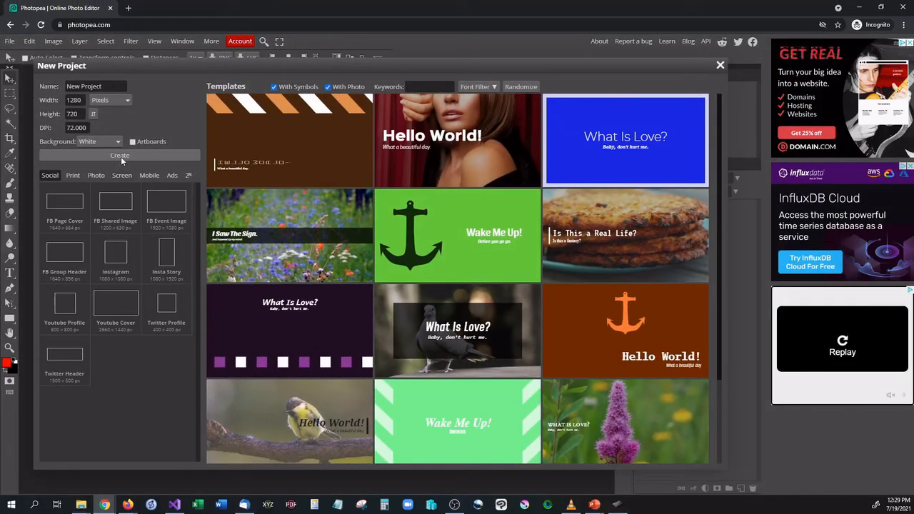
pyautogui.click(120, 156)
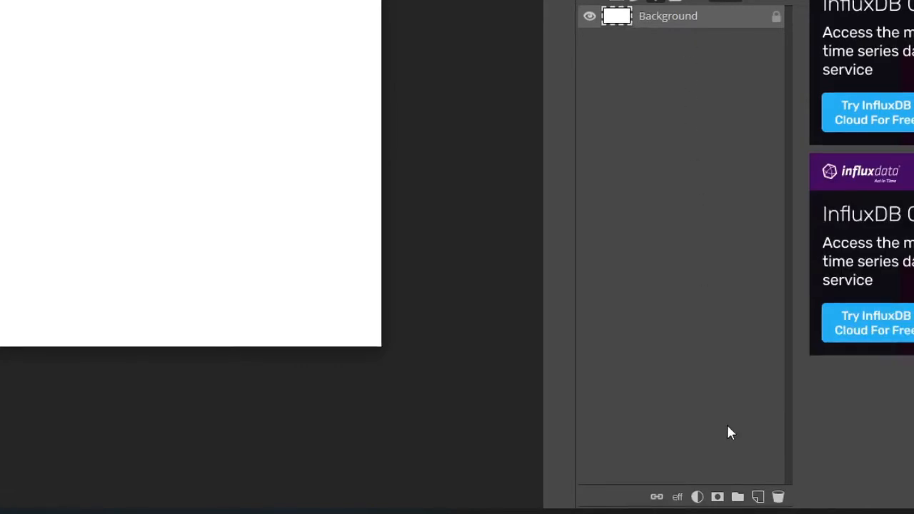
# Step: Add a new layer above the background and paint a closed red outline with a jagged upper edge using the Brush tool
pyautogui.click(757, 497)
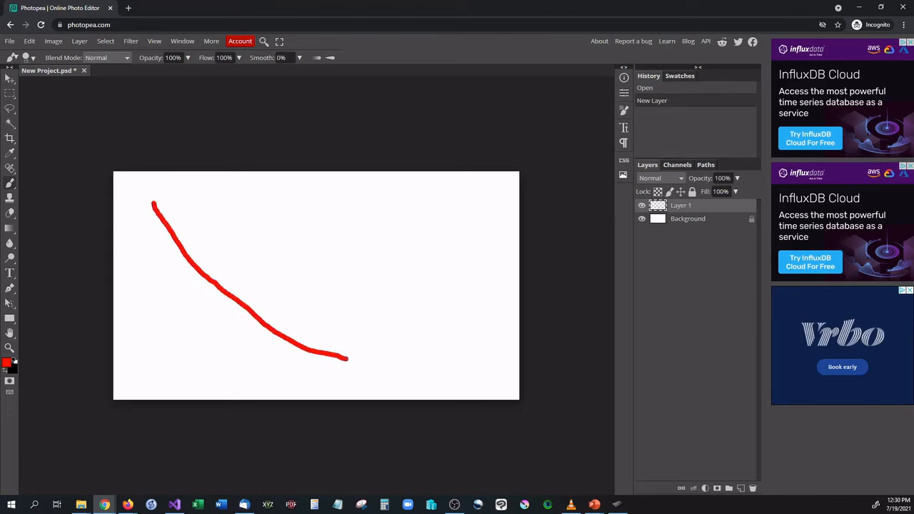
pyautogui.moveTo(348, 359)
pyautogui.mouseDown()
pyautogui.moveTo(382, 303)
pyautogui.moveTo(368, 289)
pyautogui.moveTo(311, 287)
pyautogui.moveTo(316, 230)
pyautogui.mouseUp()
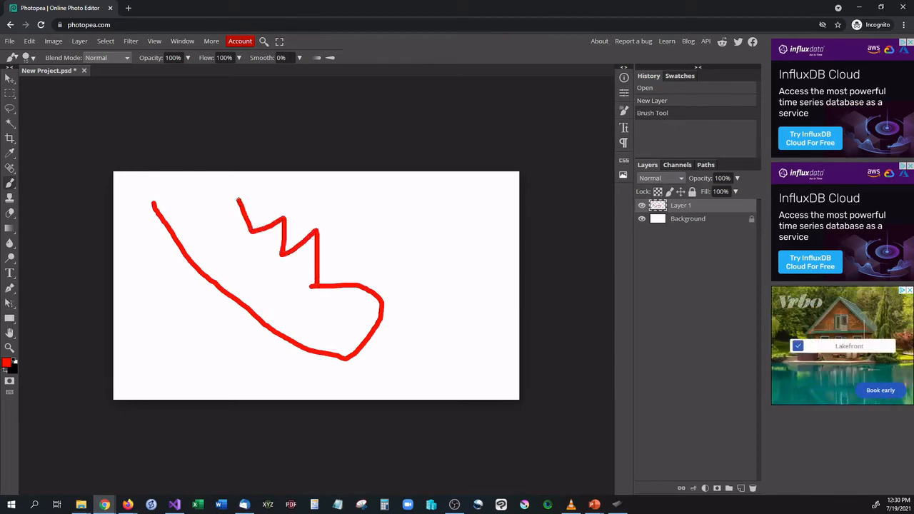
pyautogui.moveTo(238, 199)
pyautogui.mouseDown()
pyautogui.moveTo(210, 222)
pyautogui.moveTo(207, 192)
pyautogui.moveTo(163, 208)
pyautogui.mouseUp()
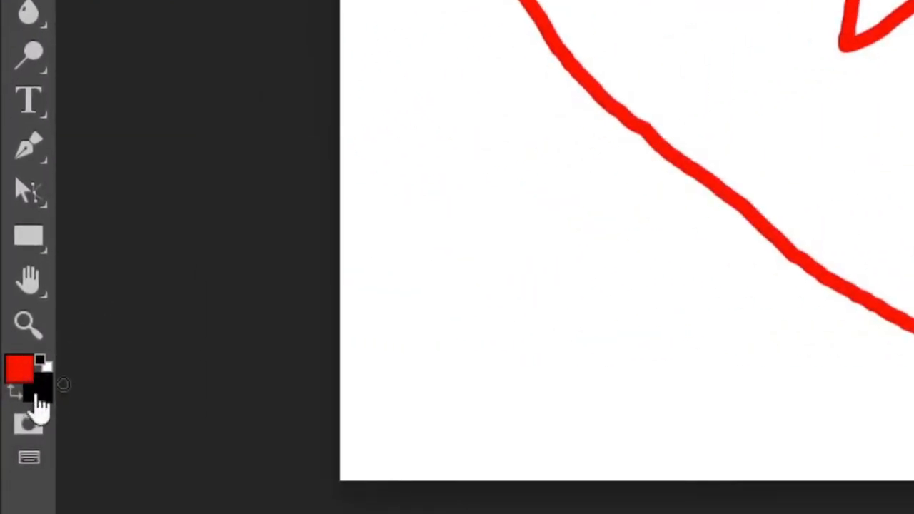
# Step: Set the foreground colour to blue (0700ff) and scribble overlapping loops across the red outline
pyautogui.click(23, 391)
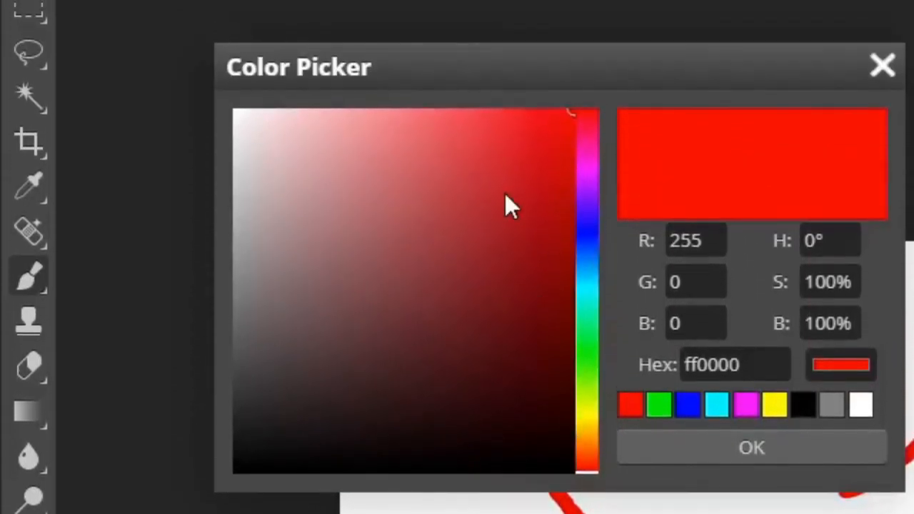
pyautogui.moveTo(442, 135); pyautogui.dragTo(200, 329)
pyautogui.moveTo(200, 362); pyautogui.dragTo(382, 268)
pyautogui.moveTo(596, 475)
pyautogui.mouseDown()
pyautogui.moveTo(590, 101)
pyautogui.moveTo(609, 252)
pyautogui.moveTo(603, 302)
pyautogui.moveTo(599, 229)
pyautogui.mouseUp()
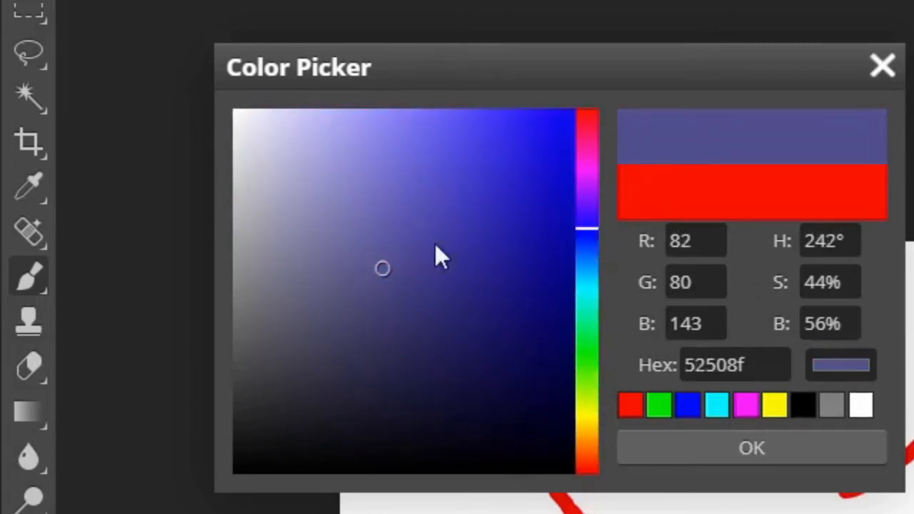
pyautogui.moveTo(382, 269)
pyautogui.mouseDown()
pyautogui.moveTo(462, 296)
pyautogui.moveTo(536, 261)
pyautogui.moveTo(507, 208)
pyautogui.moveTo(352, 280)
pyautogui.moveTo(305, 170)
pyautogui.moveTo(483, 150)
pyautogui.moveTo(576, 125)
pyautogui.moveTo(604, 77)
pyautogui.mouseUp()
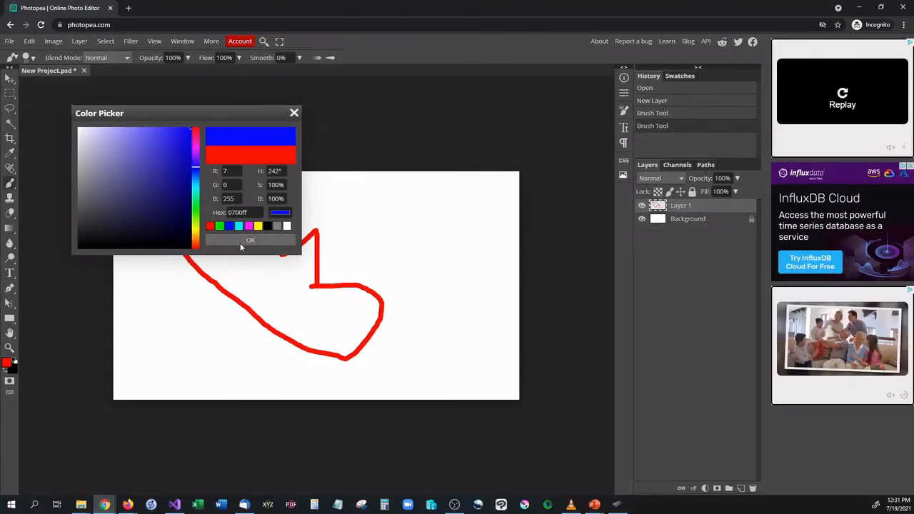
pyautogui.click(240, 241)
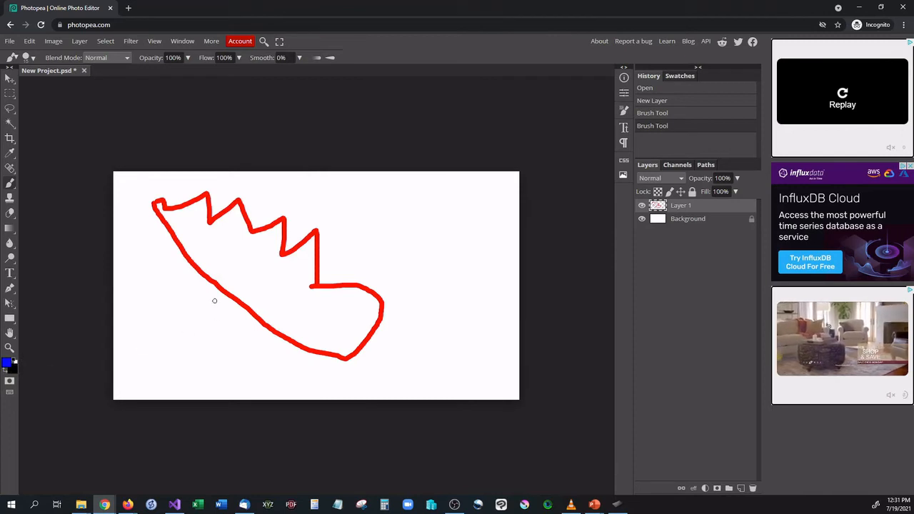
pyautogui.moveTo(188, 278)
pyautogui.mouseDown()
pyautogui.moveTo(244, 292)
pyautogui.moveTo(197, 266)
pyautogui.moveTo(256, 293)
pyautogui.moveTo(197, 252)
pyautogui.moveTo(214, 222)
pyautogui.moveTo(292, 257)
pyautogui.moveTo(219, 296)
pyautogui.mouseUp()
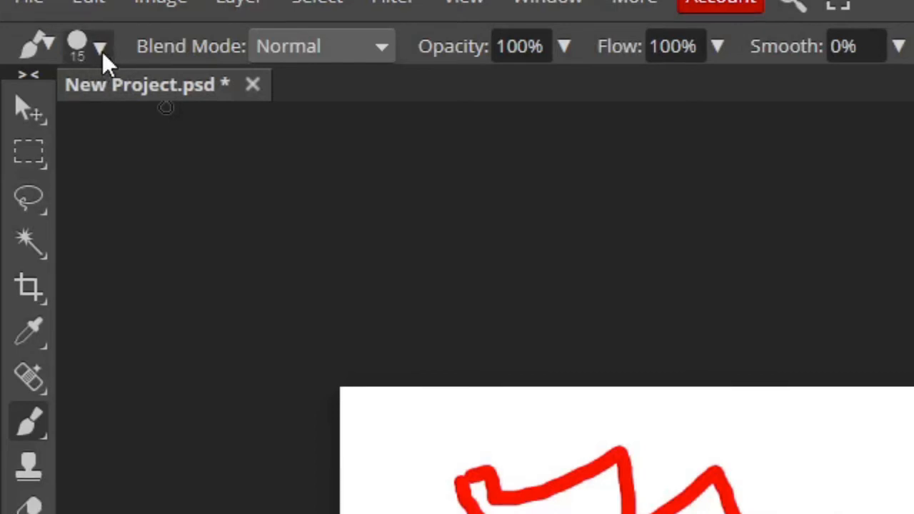
# Step: Enlarge the brush to 94 px and paint a large solid blue blob on the right half of the canvas
pyautogui.click(100, 48)
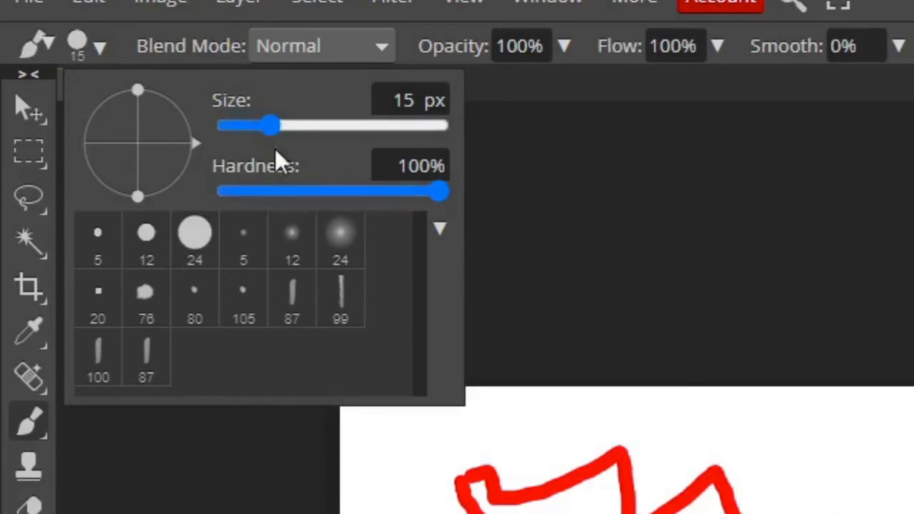
pyautogui.moveTo(277, 136); pyautogui.dragTo(307, 143)
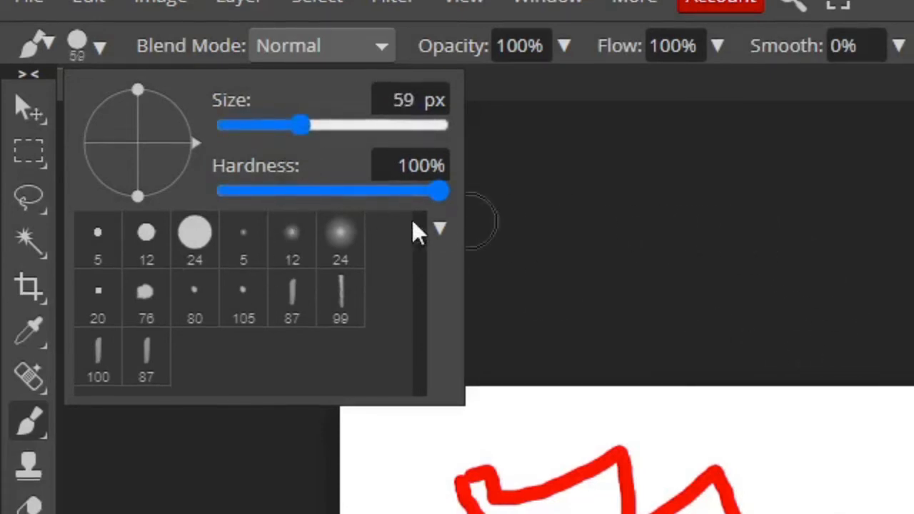
pyautogui.moveTo(302, 127)
pyautogui.mouseDown()
pyautogui.moveTo(314, 143)
pyautogui.moveTo(355, 140)
pyautogui.moveTo(304, 136)
pyautogui.moveTo(365, 135)
pyautogui.moveTo(315, 141)
pyautogui.moveTo(322, 129)
pyautogui.moveTo(355, 136)
pyautogui.moveTo(316, 138)
pyautogui.mouseUp()
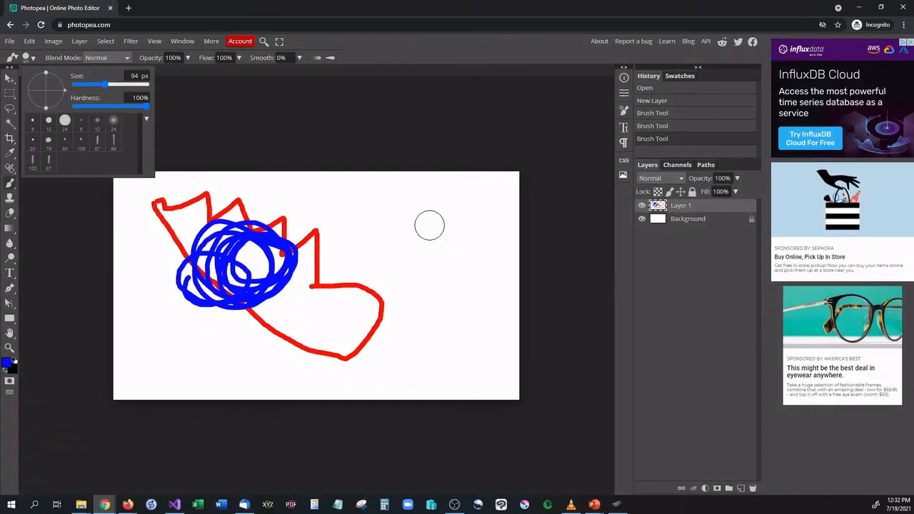
pyautogui.moveTo(429, 226)
pyautogui.mouseDown()
pyautogui.moveTo(412, 259)
pyautogui.moveTo(445, 250)
pyautogui.moveTo(441, 214)
pyautogui.moveTo(342, 214)
pyautogui.moveTo(321, 236)
pyautogui.moveTo(400, 293)
pyautogui.moveTo(379, 278)
pyautogui.moveTo(460, 267)
pyautogui.mouseUp()
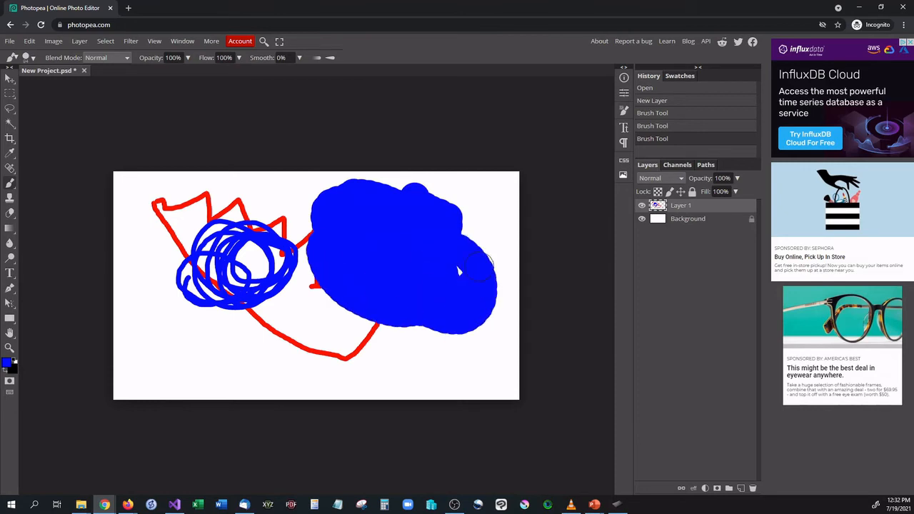
# Step: Change the foreground colour from blue to a muted olive green
pyautogui.click(6, 362)
pyautogui.click(95, 222)
pyautogui.click(128, 191)
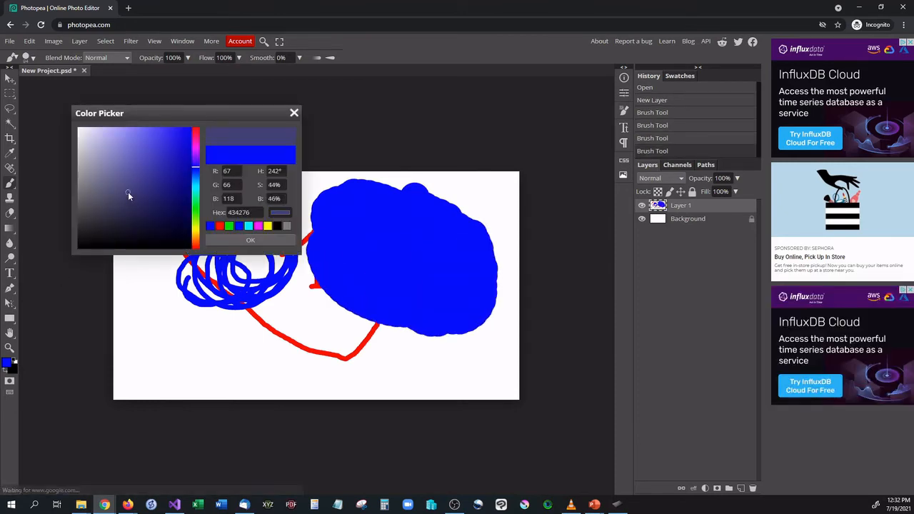
pyautogui.click(195, 230)
pyautogui.click(246, 240)
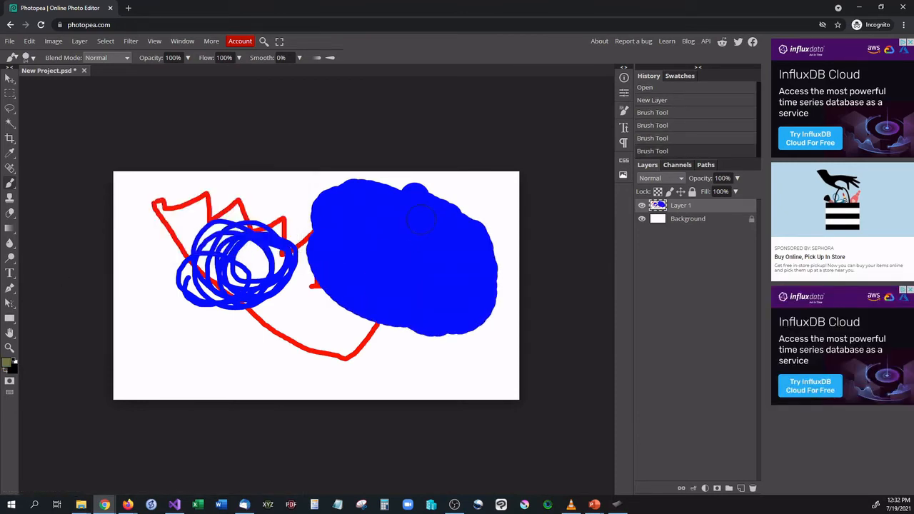
# Step: Paint a round olive patch inside the blue blob and erase a thin jagged line plus a 168 px round spot from the artwork
pyautogui.moveTo(422, 222)
pyautogui.mouseDown()
pyautogui.moveTo(357, 247)
pyautogui.moveTo(432, 236)
pyautogui.moveTo(409, 246)
pyautogui.mouseUp()
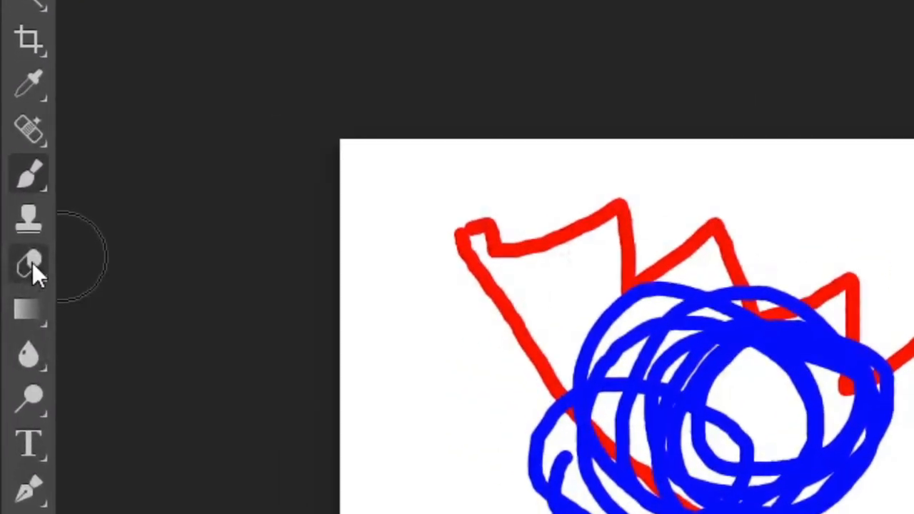
pyautogui.click(32, 262)
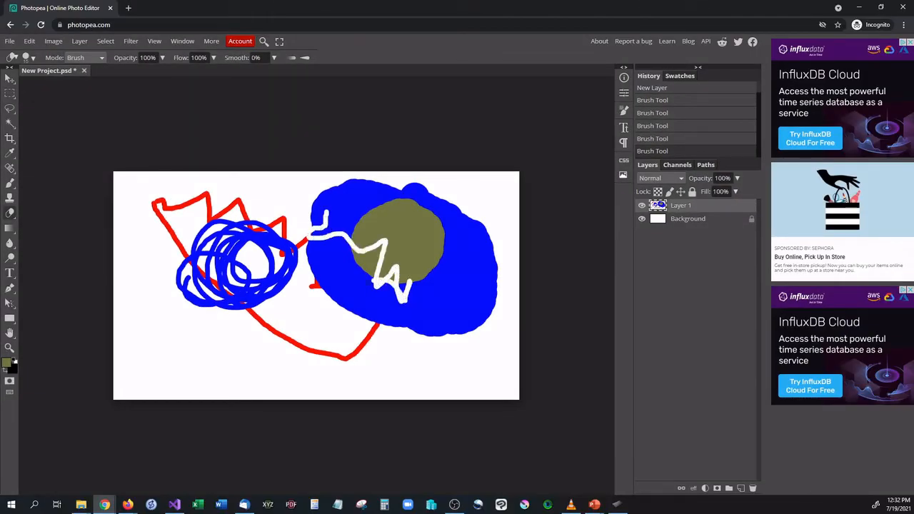
pyautogui.moveTo(375, 282); pyautogui.dragTo(358, 292)
pyautogui.click(32, 57)
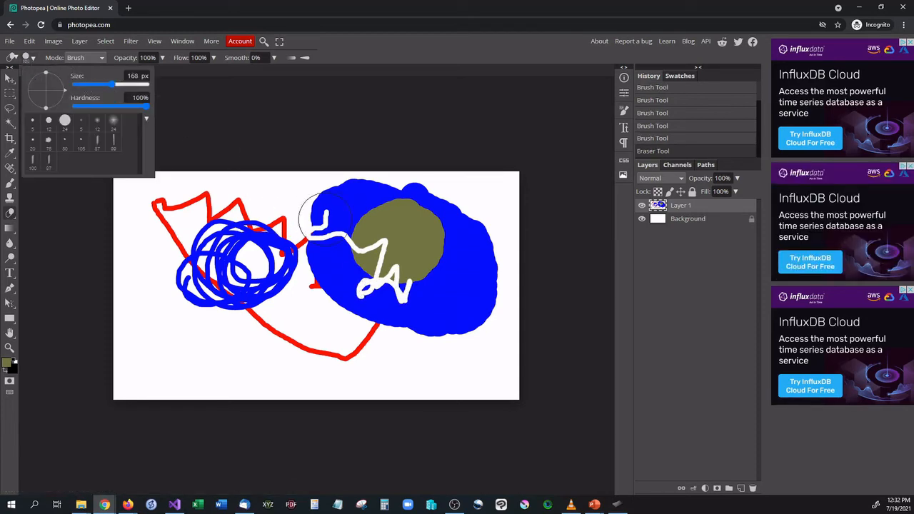
pyautogui.click(412, 205)
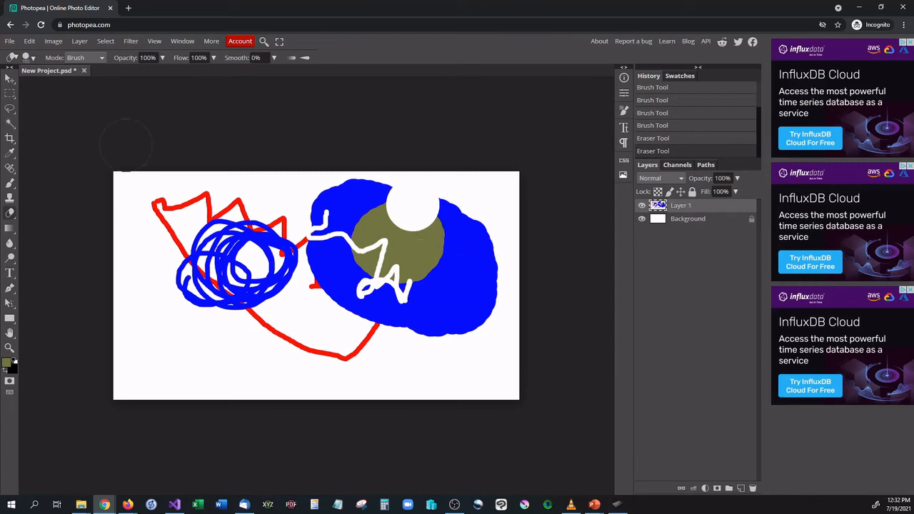
# Step: Delete Layer 1 with all its brush strokes, leaving only the background
pyautogui.click(11, 80)
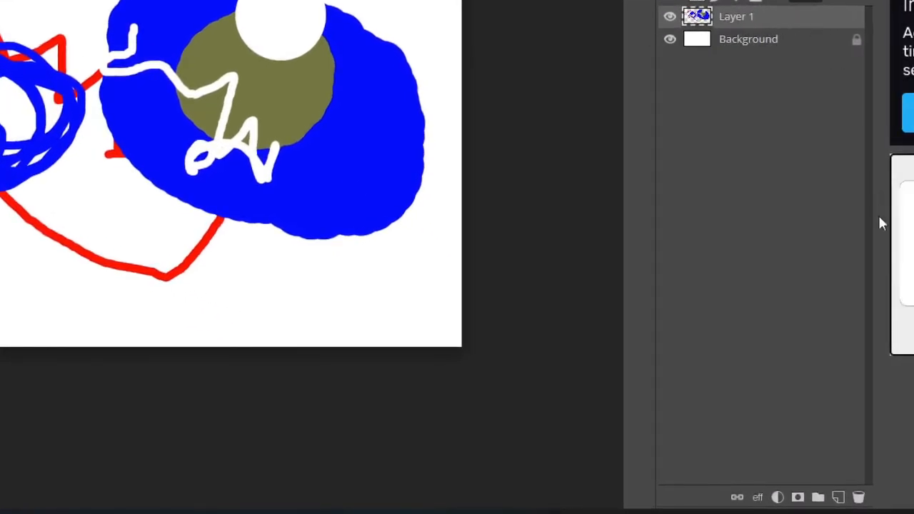
pyautogui.click(860, 499)
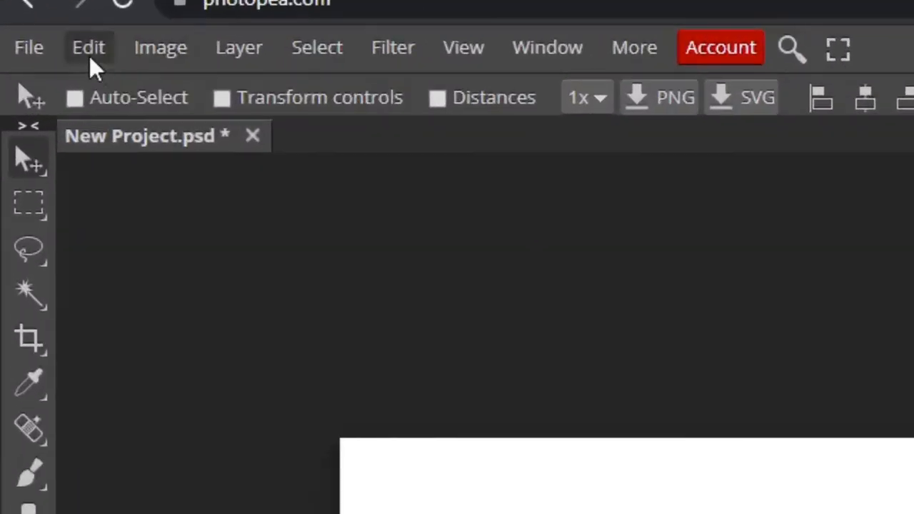
# Step: Step back through the history to undo the layer deletion, both erasures and the olive patch
pyautogui.click(93, 63)
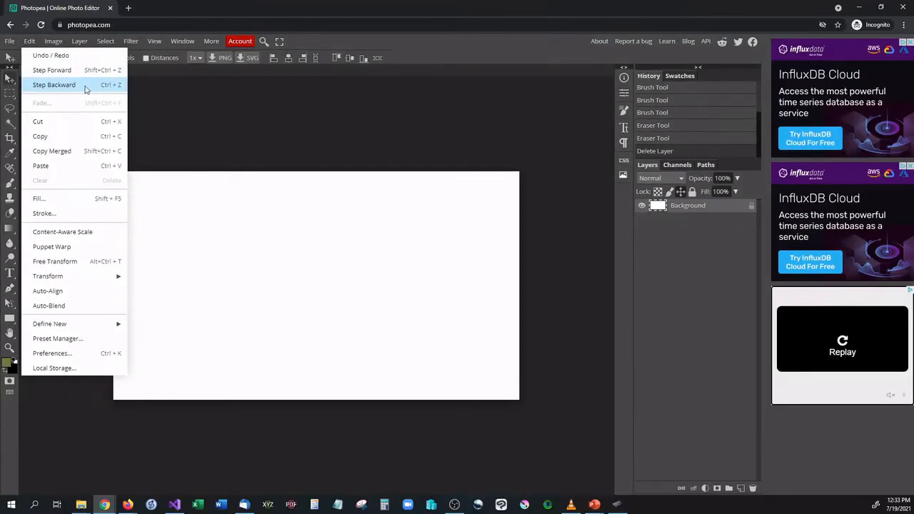
pyautogui.click(300, 182)
pyautogui.hotkey('ctrl', 'alt', 'z')
pyautogui.hotkey('ctrl', 'alt', 'z')
pyautogui.hotkey('ctrl', 'alt', 'z')
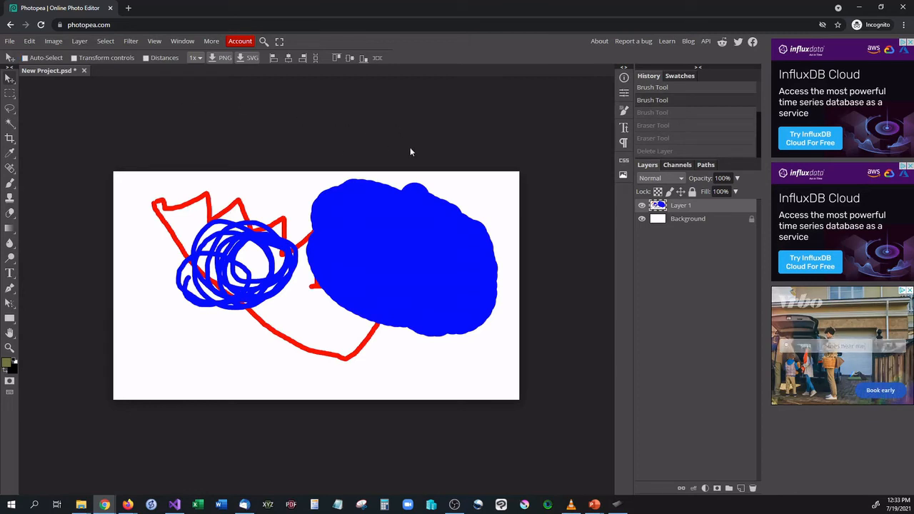
# Step: Move the artwork on Layer 1 a little down and to the left on the canvas
pyautogui.moveTo(410, 243)
pyautogui.mouseDown()
pyautogui.moveTo(396, 265)
pyautogui.moveTo(383, 265)
pyautogui.moveTo(399, 279)
pyautogui.moveTo(409, 252)
pyautogui.moveTo(371, 281)
pyautogui.moveTo(446, 260)
pyautogui.moveTo(430, 211)
pyautogui.moveTo(351, 240)
pyautogui.moveTo(371, 292)
pyautogui.moveTo(420, 241)
pyautogui.moveTo(330, 288)
pyautogui.mouseUp()
pyautogui.moveTo(450, 260)
pyautogui.mouseDown()
pyautogui.moveTo(357, 267)
pyautogui.moveTo(359, 312)
pyautogui.moveTo(445, 320)
pyautogui.moveTo(433, 256)
pyautogui.moveTo(394, 363)
pyautogui.moveTo(366, 220)
pyautogui.moveTo(383, 242)
pyautogui.moveTo(395, 320)
pyautogui.moveTo(400, 279)
pyautogui.moveTo(464, 271)
pyautogui.moveTo(486, 253)
pyautogui.moveTo(321, 264)
pyautogui.moveTo(377, 253)
pyautogui.moveTo(412, 290)
pyautogui.mouseUp()
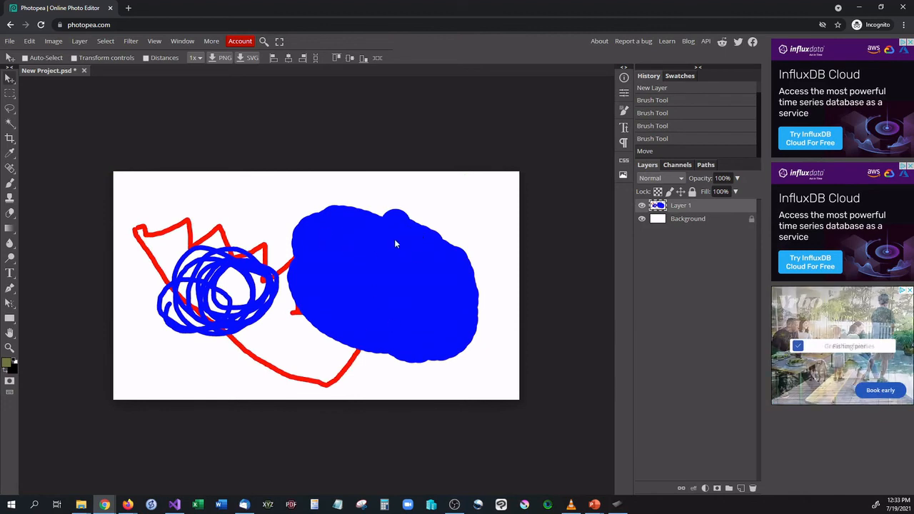
# Step: Add a new layer above Layer 1 and set the foreground colour to bright yellow, hex ffdf00
pyautogui.click(740, 489)
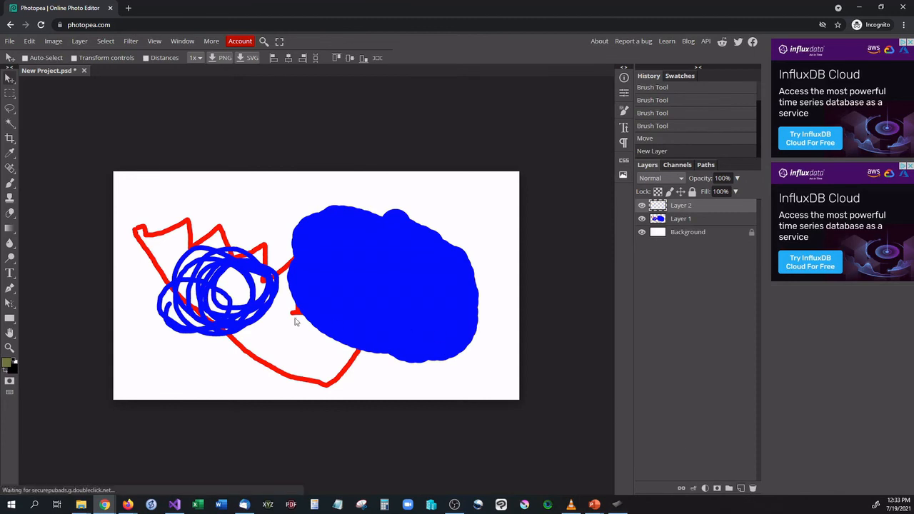
pyautogui.click(7, 363)
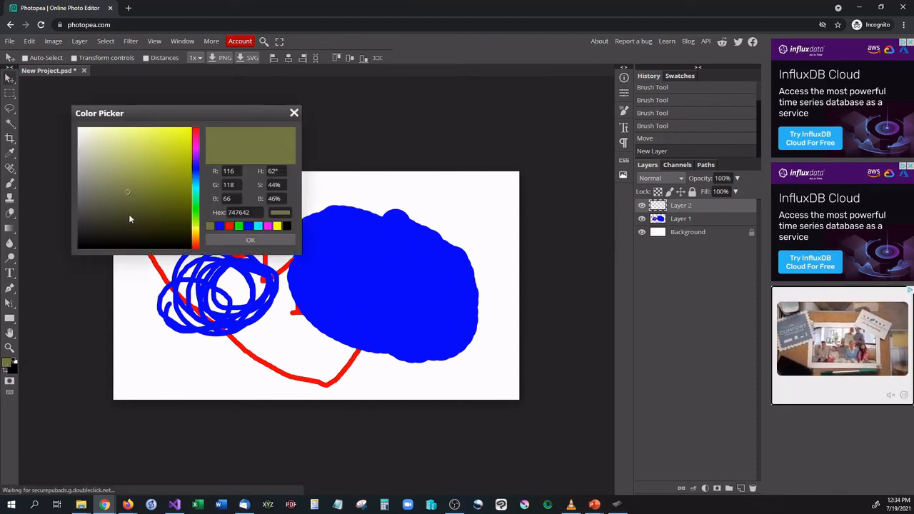
pyautogui.moveTo(129, 218); pyautogui.dragTo(219, 101)
pyautogui.click(196, 235)
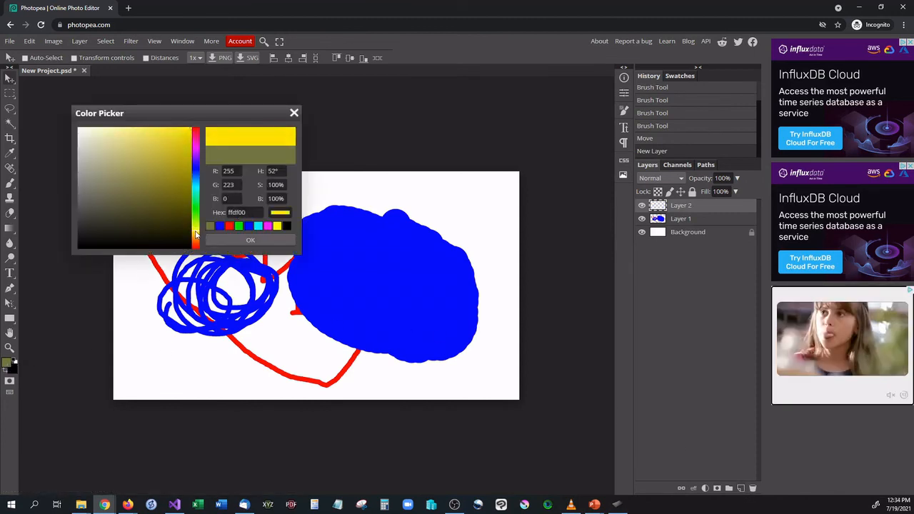
pyautogui.click(245, 239)
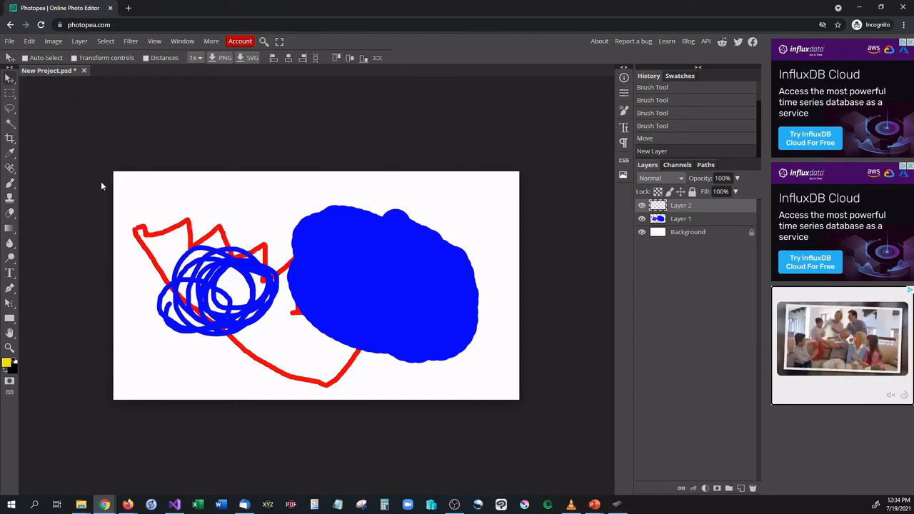
# Step: Paint a large yellow blob over the blue one on Layer 2 and add two round black eyes and a curved black smile
pyautogui.click(9, 183)
pyautogui.moveTo(369, 258)
pyautogui.mouseDown()
pyautogui.moveTo(400, 283)
pyautogui.moveTo(389, 255)
pyautogui.moveTo(402, 276)
pyautogui.moveTo(362, 263)
pyautogui.moveTo(361, 254)
pyautogui.moveTo(390, 244)
pyautogui.moveTo(405, 308)
pyautogui.moveTo(398, 321)
pyautogui.moveTo(358, 247)
pyautogui.moveTo(361, 234)
pyautogui.moveTo(385, 235)
pyautogui.moveTo(420, 287)
pyautogui.moveTo(444, 297)
pyautogui.moveTo(366, 268)
pyautogui.moveTo(380, 241)
pyautogui.mouseUp()
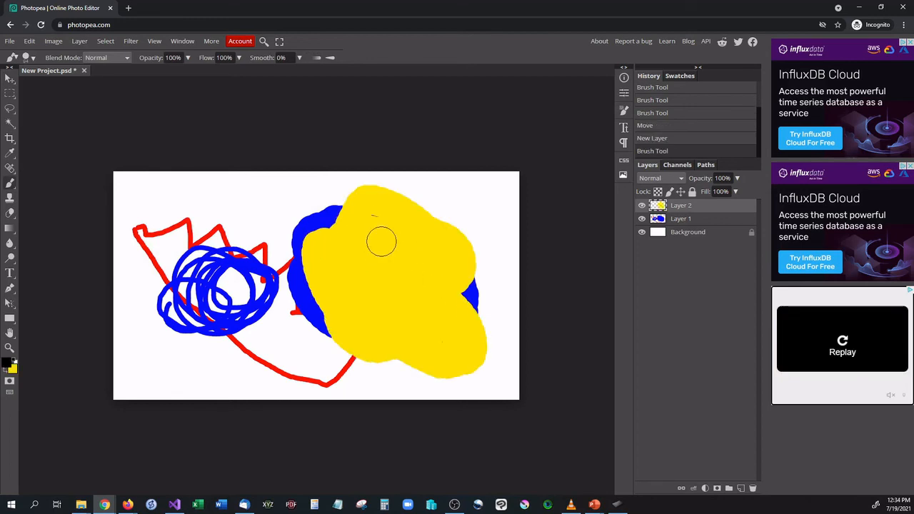
pyautogui.press('x')
pyautogui.click(367, 255)
pyautogui.click(415, 254)
pyautogui.click(351, 303)
pyautogui.moveTo(344, 300)
pyautogui.mouseDown()
pyautogui.moveTo(402, 325)
pyautogui.moveTo(430, 294)
pyautogui.mouseUp()
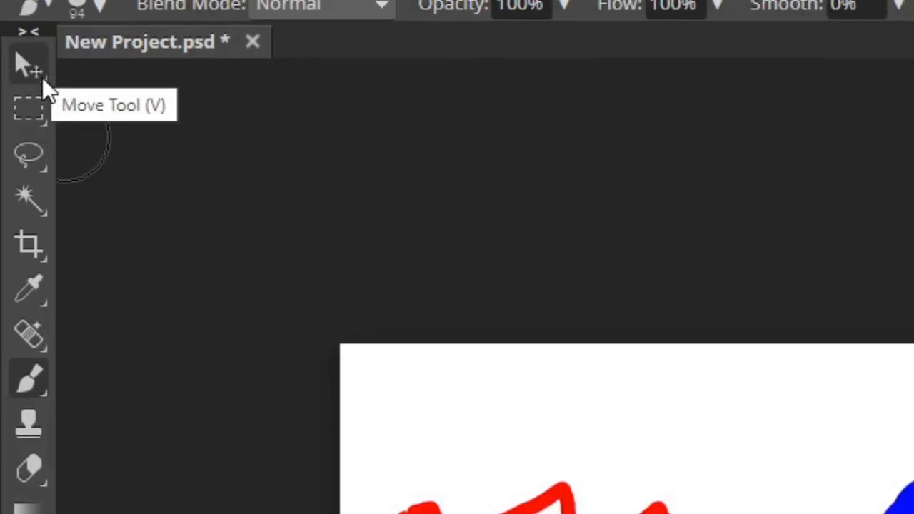
# Step: Move the yellow smiley on Layer 2 left over the scribble and shift Layer 1's artwork slightly up and to the right
pyautogui.click(33, 75)
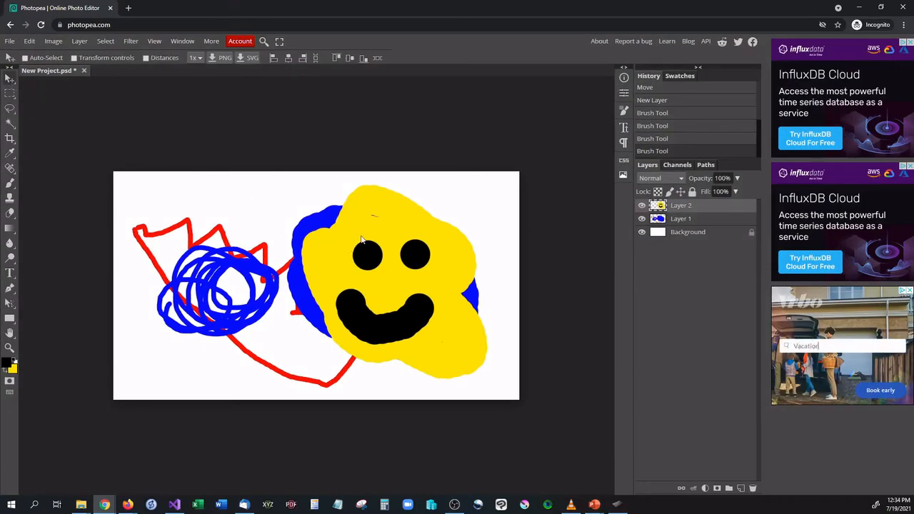
pyautogui.moveTo(362, 240)
pyautogui.mouseDown()
pyautogui.moveTo(382, 228)
pyautogui.moveTo(250, 214)
pyautogui.moveTo(215, 255)
pyautogui.moveTo(380, 240)
pyautogui.moveTo(412, 208)
pyautogui.moveTo(332, 196)
pyautogui.moveTo(226, 232)
pyautogui.moveTo(266, 253)
pyautogui.mouseUp()
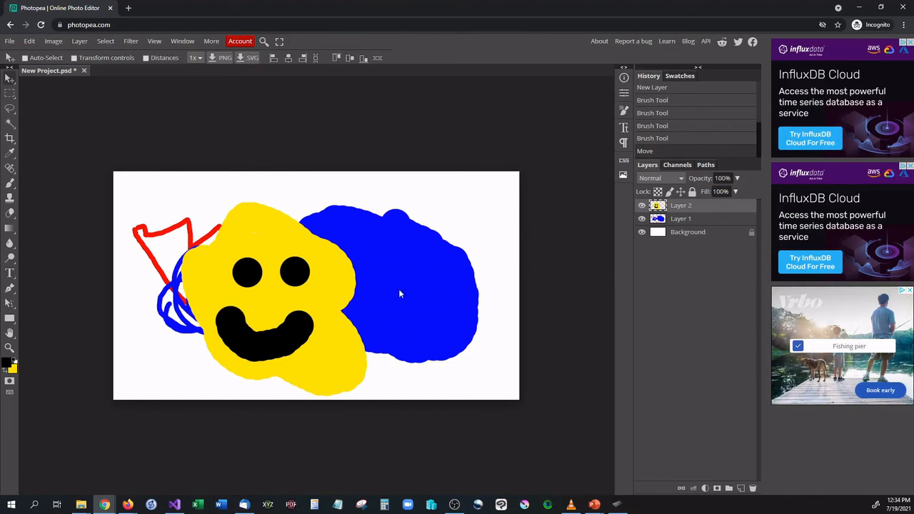
pyautogui.moveTo(399, 294)
pyautogui.mouseDown()
pyautogui.moveTo(486, 254)
pyautogui.moveTo(400, 202)
pyautogui.moveTo(335, 324)
pyautogui.moveTo(425, 223)
pyautogui.moveTo(408, 309)
pyautogui.moveTo(422, 219)
pyautogui.moveTo(450, 291)
pyautogui.moveTo(359, 272)
pyautogui.mouseUp()
pyautogui.click(714, 223)
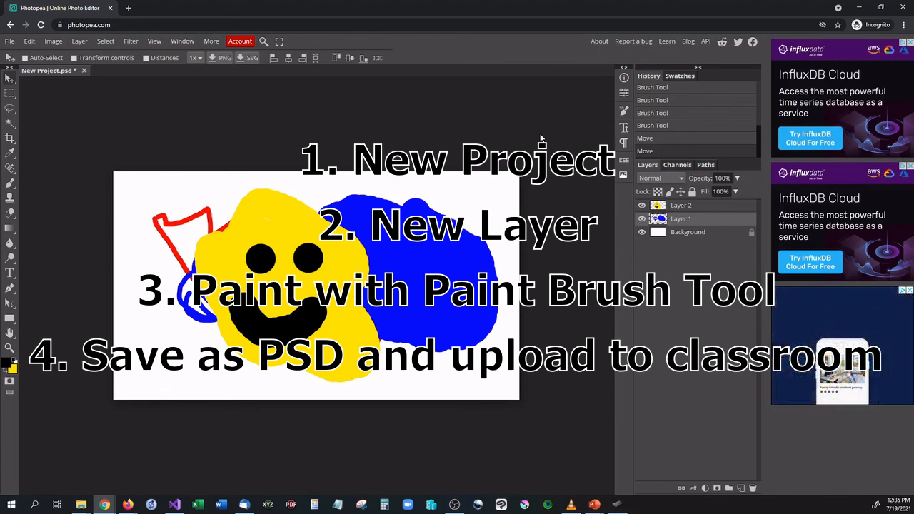
pyautogui.click(10, 40)
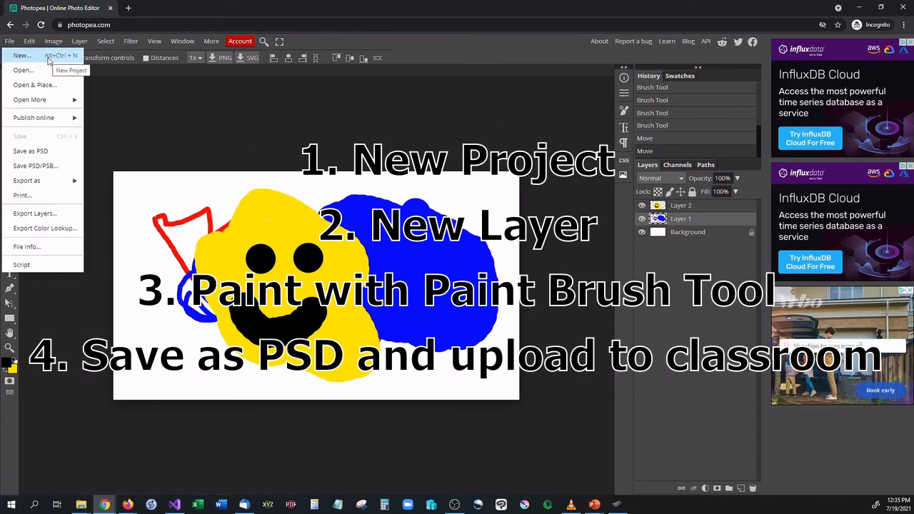
pyautogui.click(573, 448)
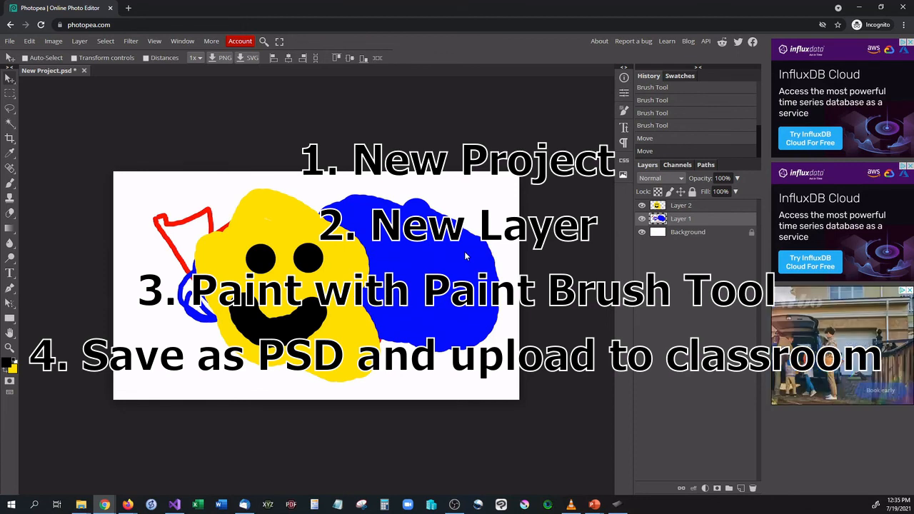
# Step: Start saving the project as a PSD in Documents, select the New Project part of the file name, and cancel the save
pyautogui.click(10, 42)
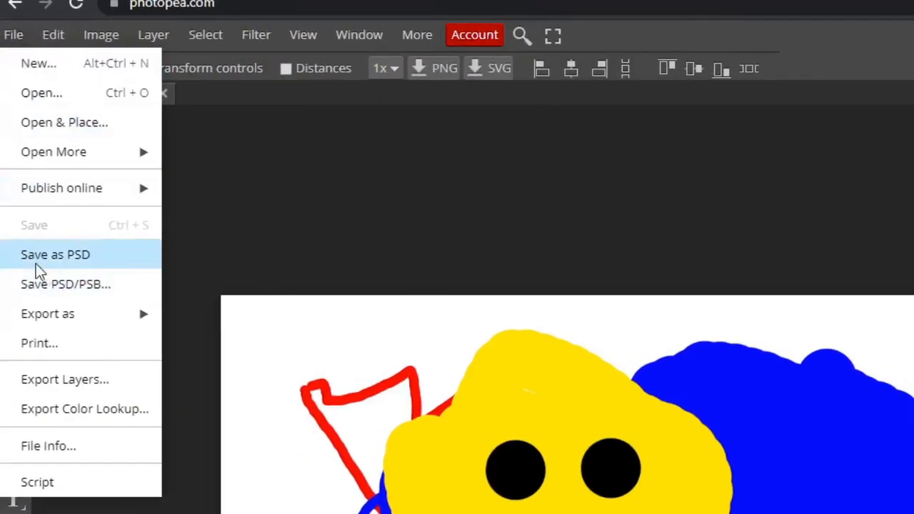
pyautogui.click(100, 255)
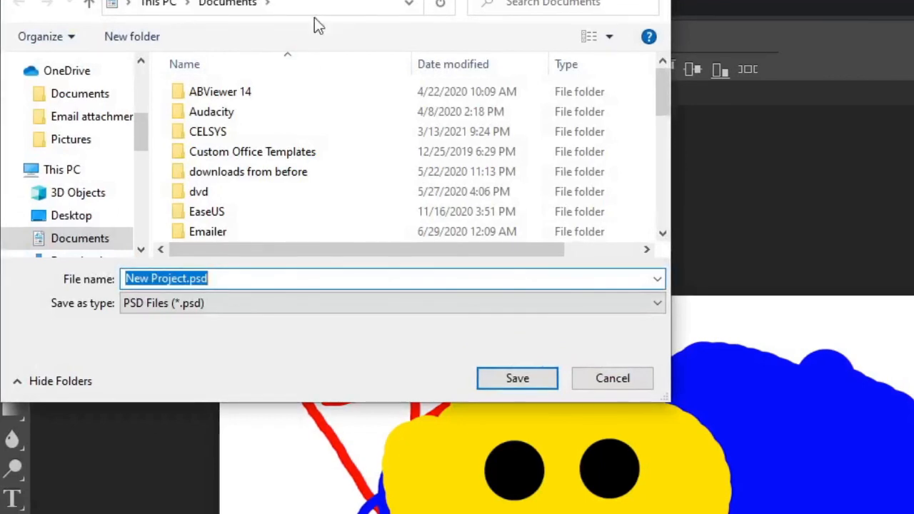
pyautogui.click(187, 280)
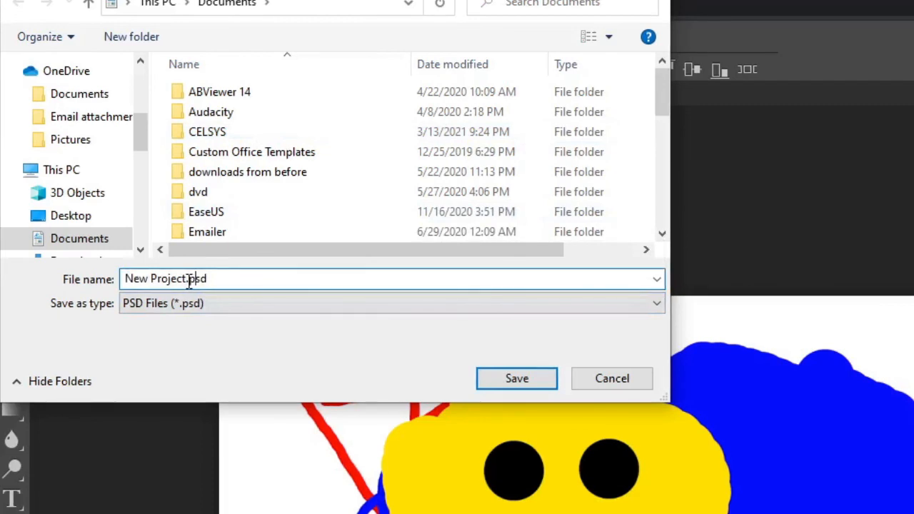
pyautogui.moveTo(187, 280); pyautogui.dragTo(108, 284)
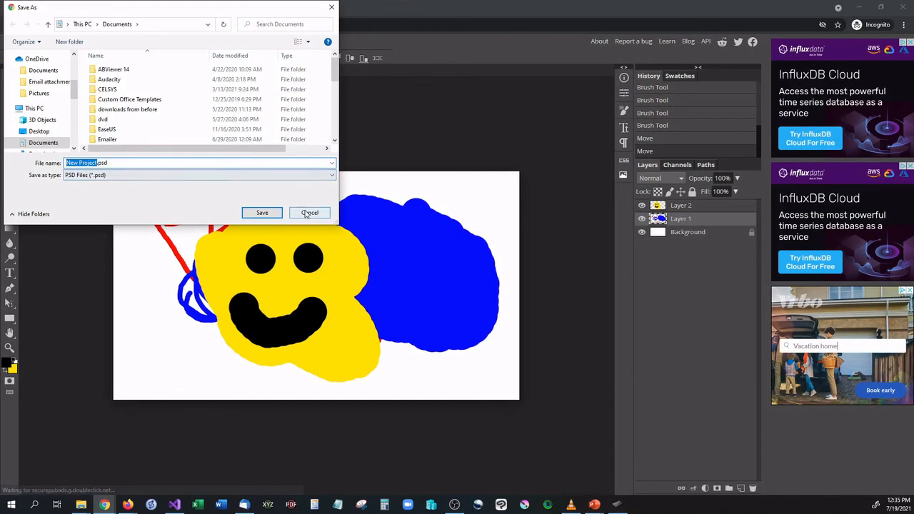
pyautogui.click(308, 214)
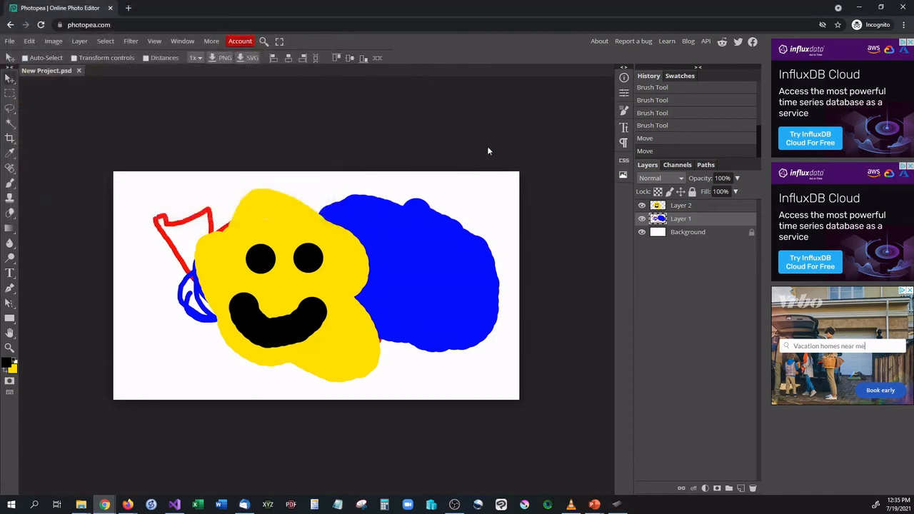